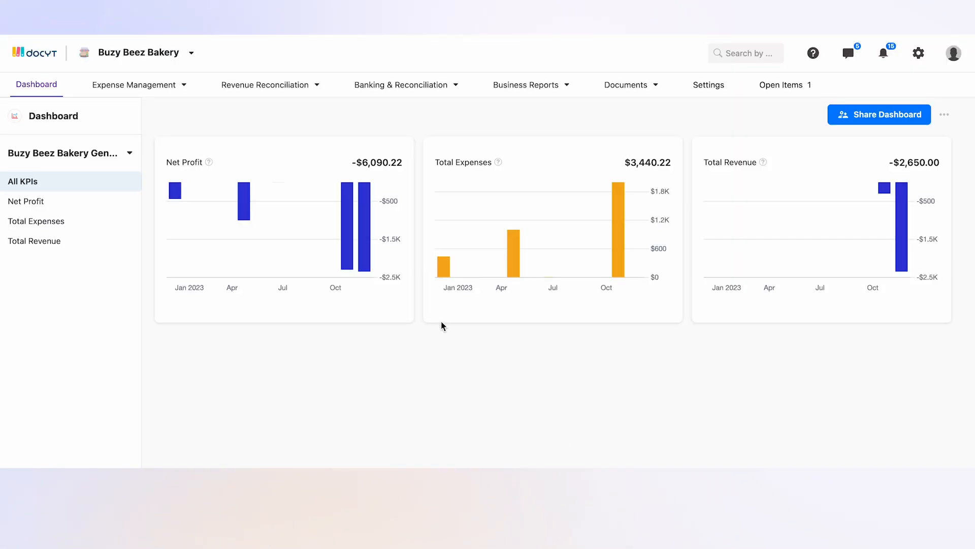
Step: Open the Invoice Queue in Accounts Payable
click(159, 84)
mouse_move(165, 108)
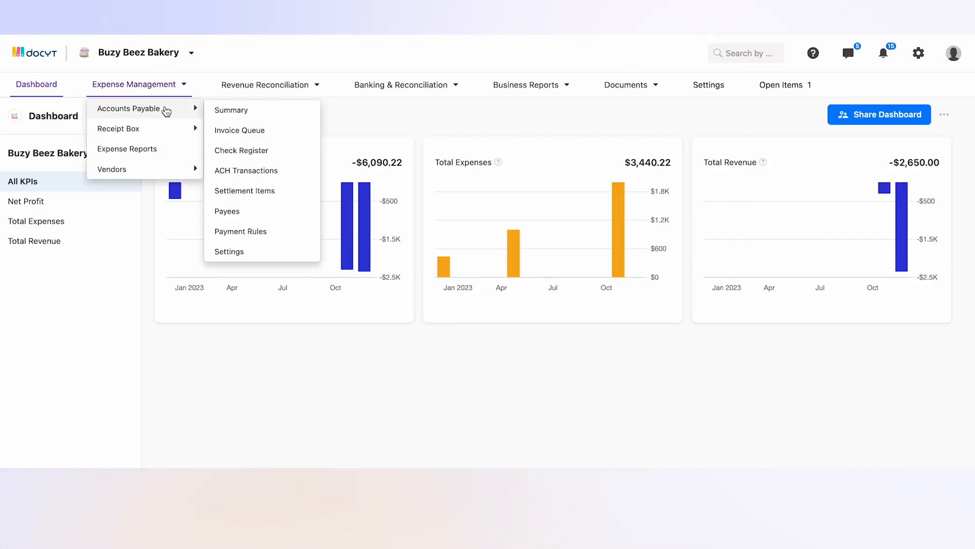
click(237, 131)
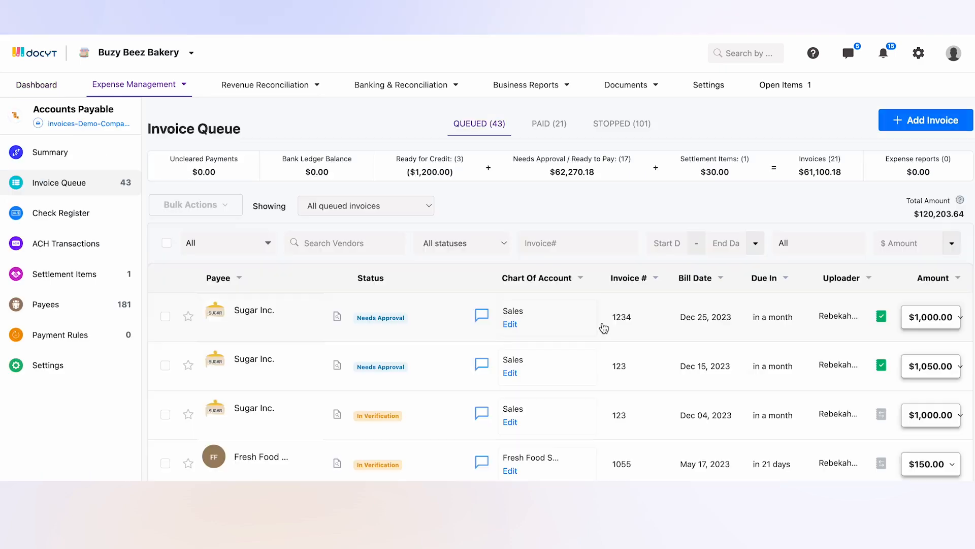
Step: Start a Split Statement to Invoices on Sugar Inc. invoice 1234, dating the two invoices 12/08/2023 and 12/10/2023
click(957, 318)
scroll(895, 363, down, 1)
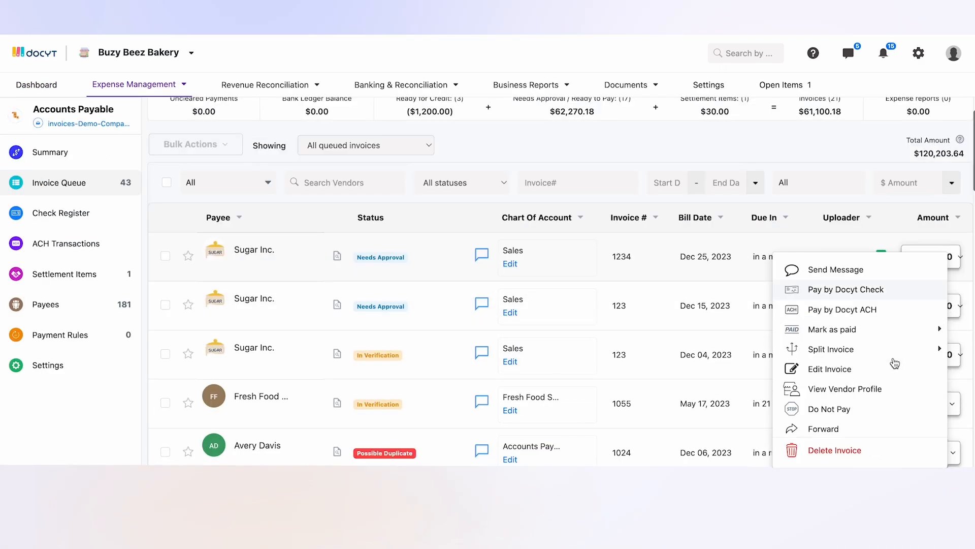
mouse_move(868, 354)
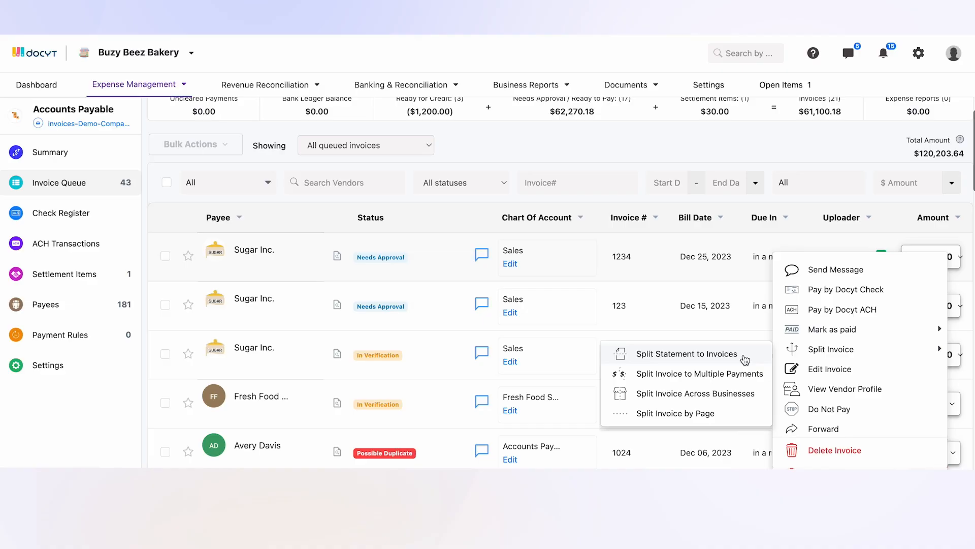
click(744, 359)
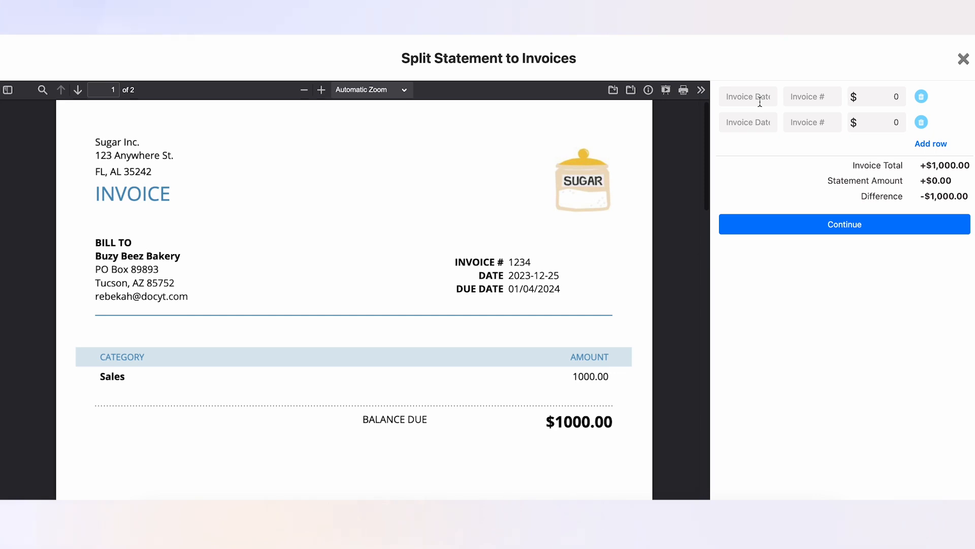
click(759, 100)
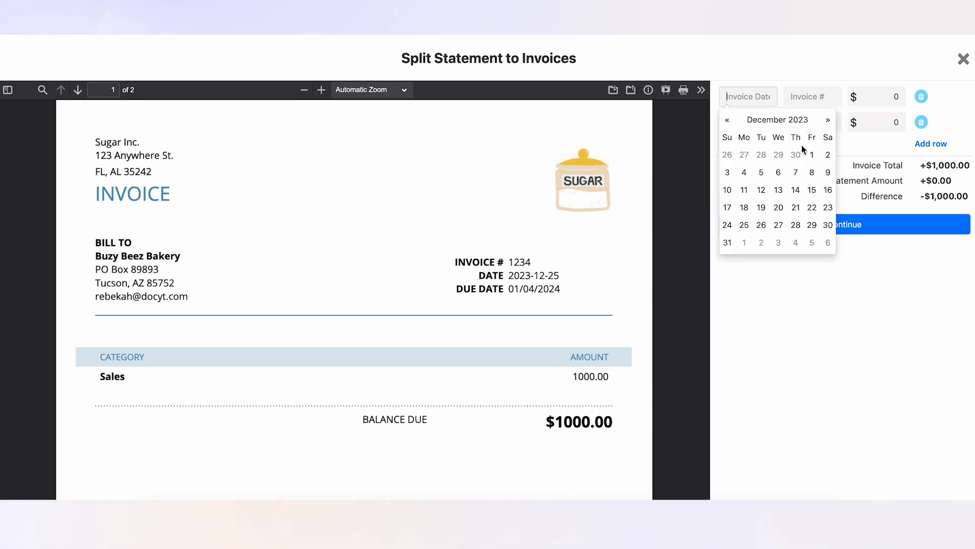
click(812, 172)
click(752, 121)
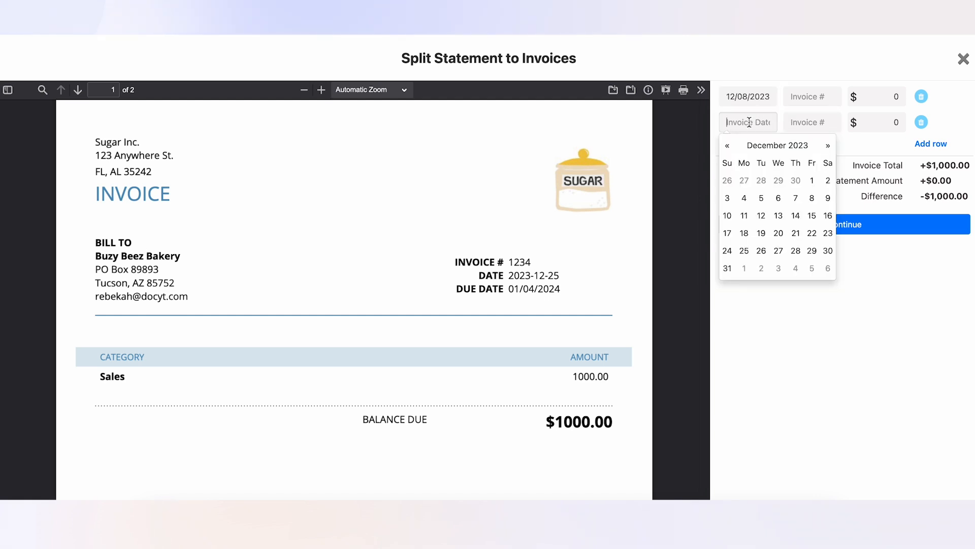
click(732, 213)
Step: Number the two split invoices 1234 for the first row and 1567 for the second
click(805, 98)
text(1234)
click(804, 118)
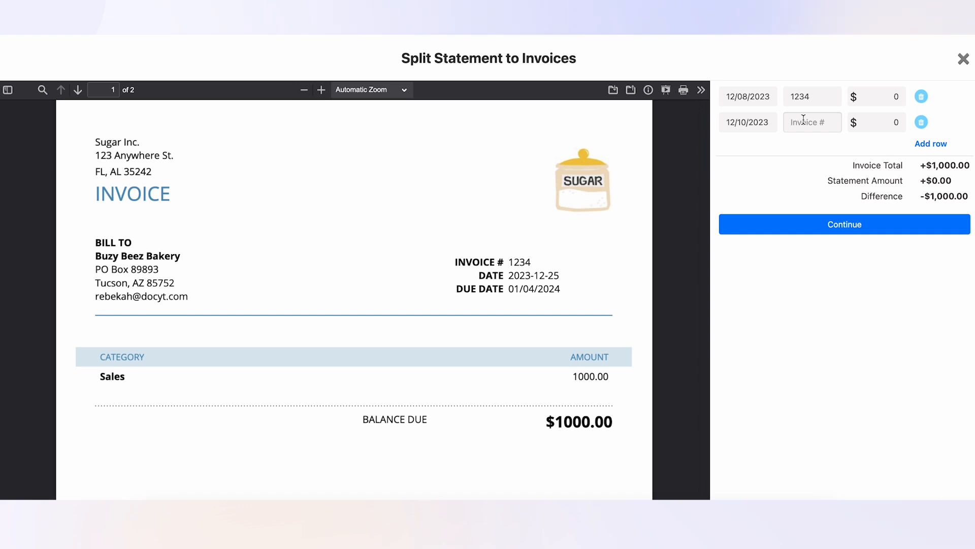
text(1567)
Step: Allocate $500 to each of the two split invoices and proceed with splitting the verified bill
click(883, 98)
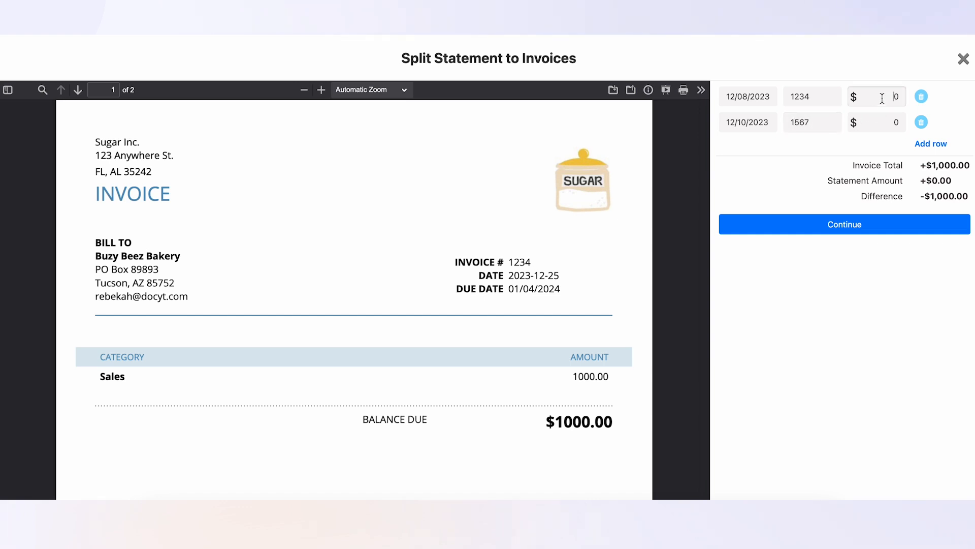
text(500)
click(882, 122)
text(500)
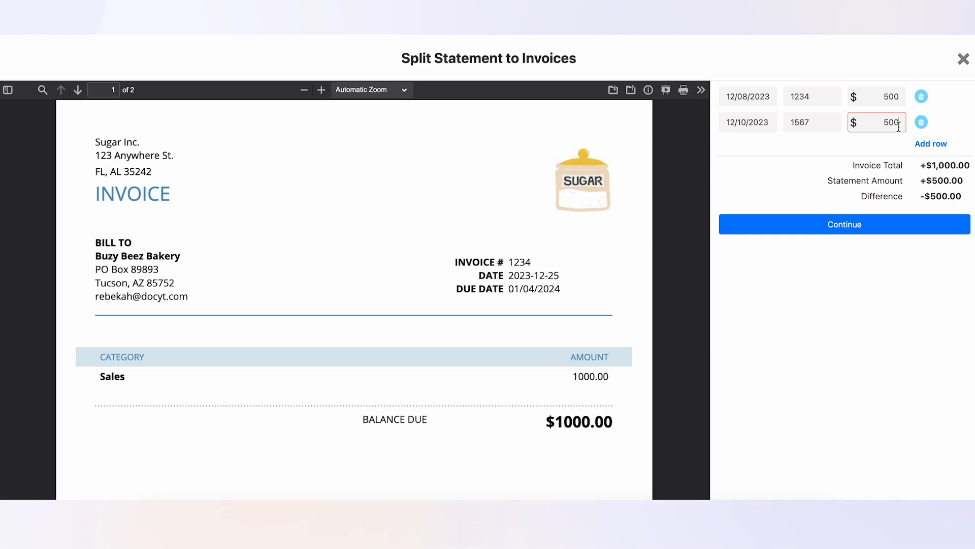
click(851, 227)
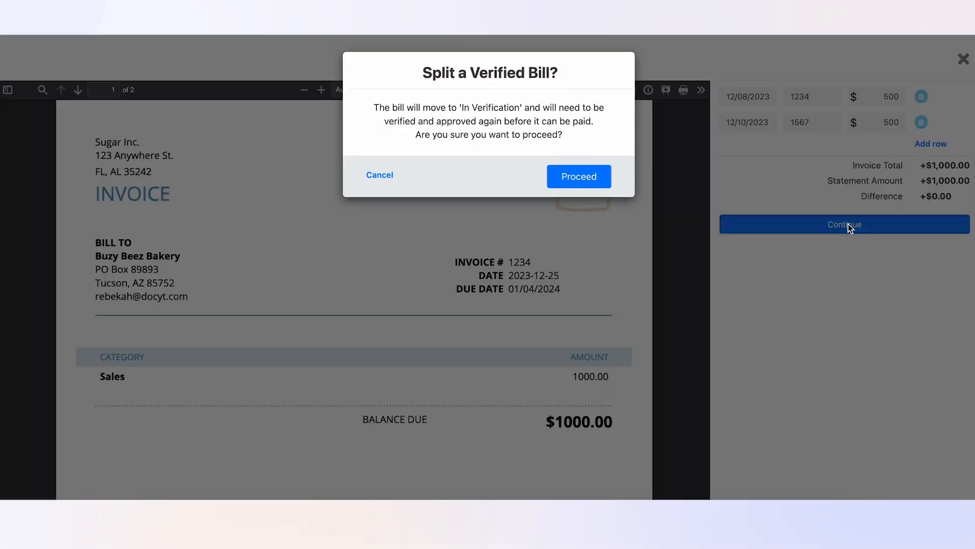
click(592, 180)
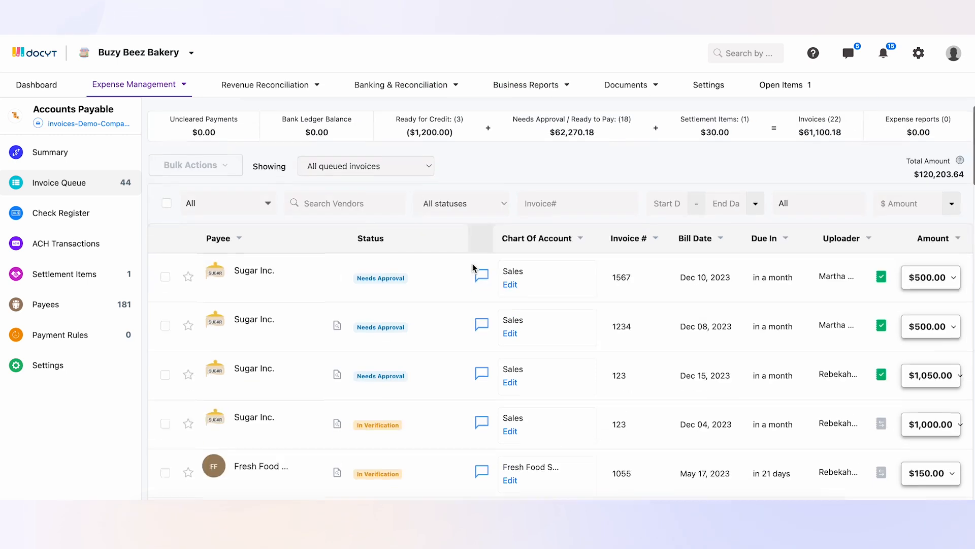
Step: Start a Split Invoice to Multiple Payments on the Ready to Pay $90 Software Co. invoice, with due dates 12/05/2023 and 12/10/2023
scroll(472, 268, down, 2)
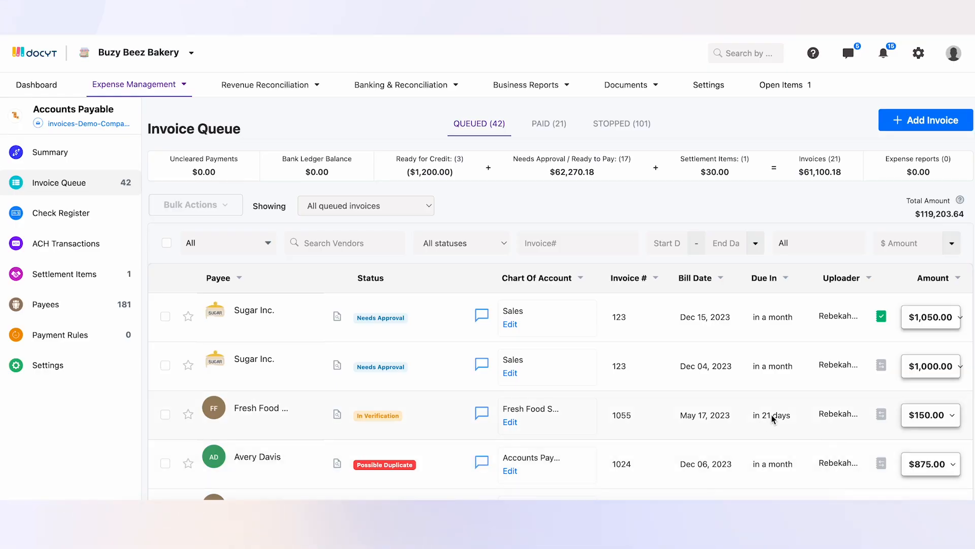
scroll(772, 419, down, 5)
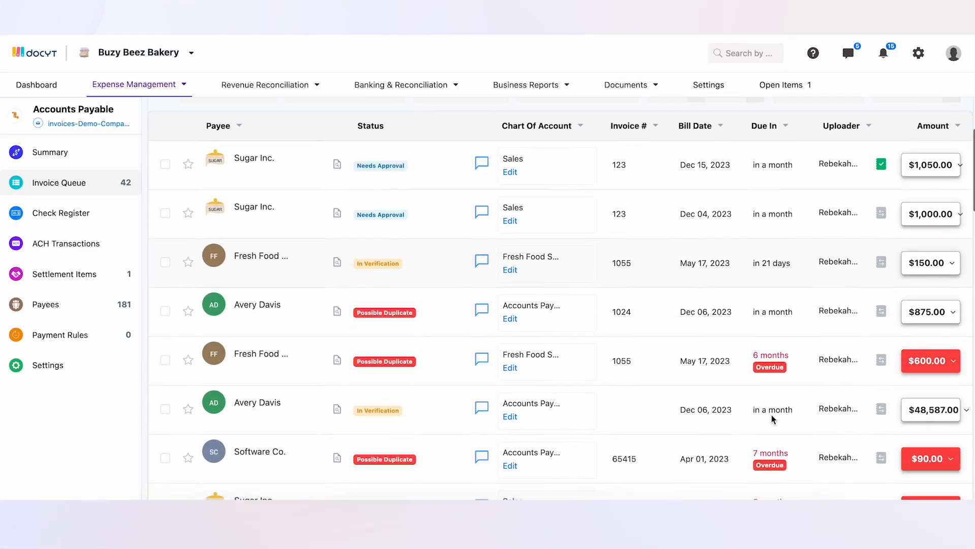
scroll(772, 420, down, 5)
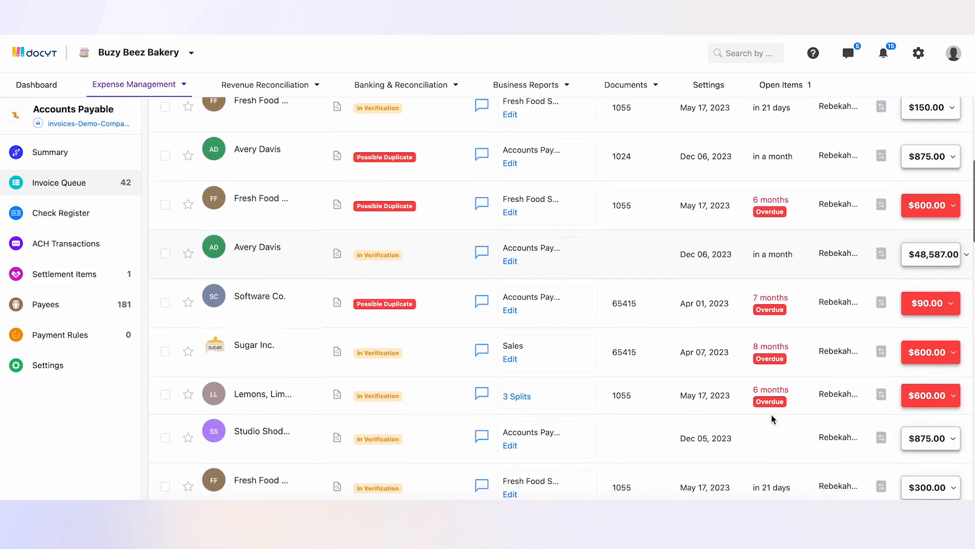
scroll(772, 419, down, 6)
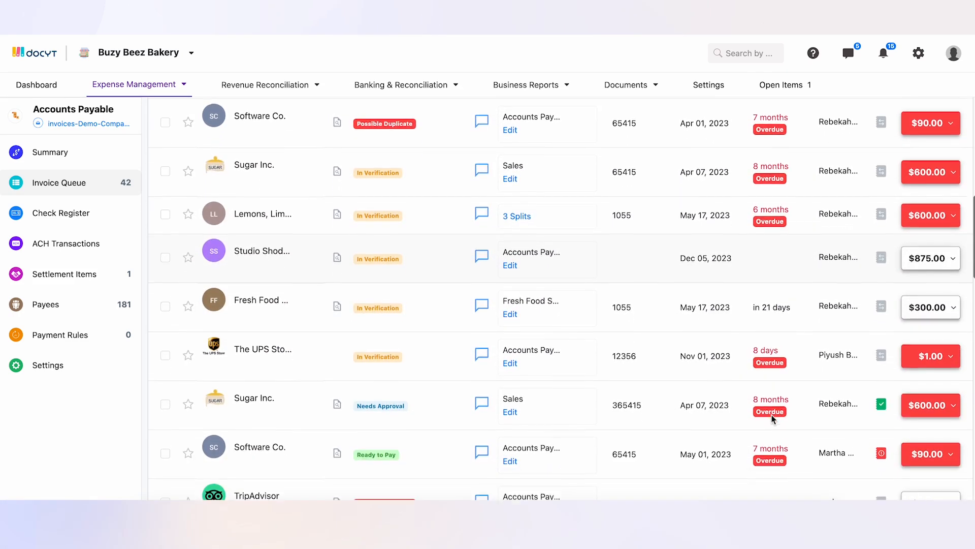
scroll(772, 419, down, 4)
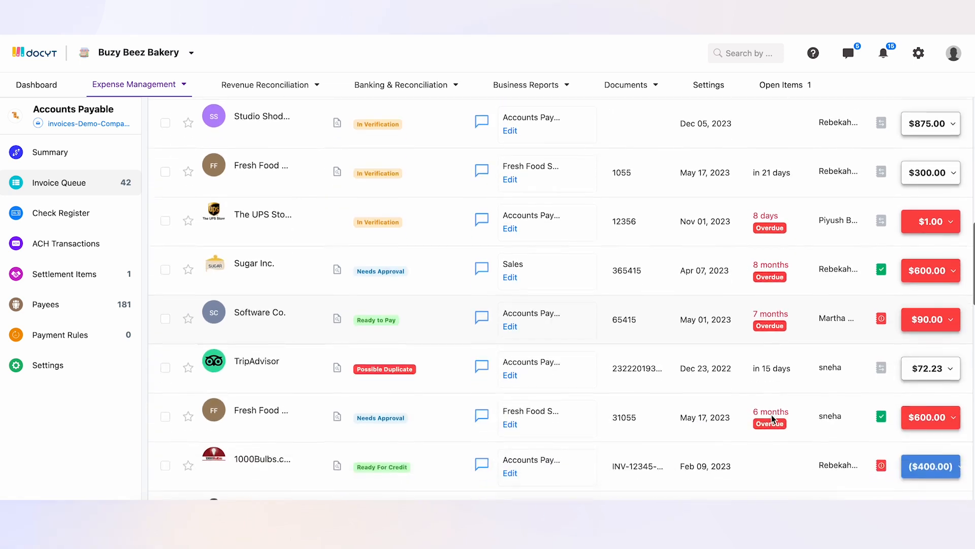
click(948, 307)
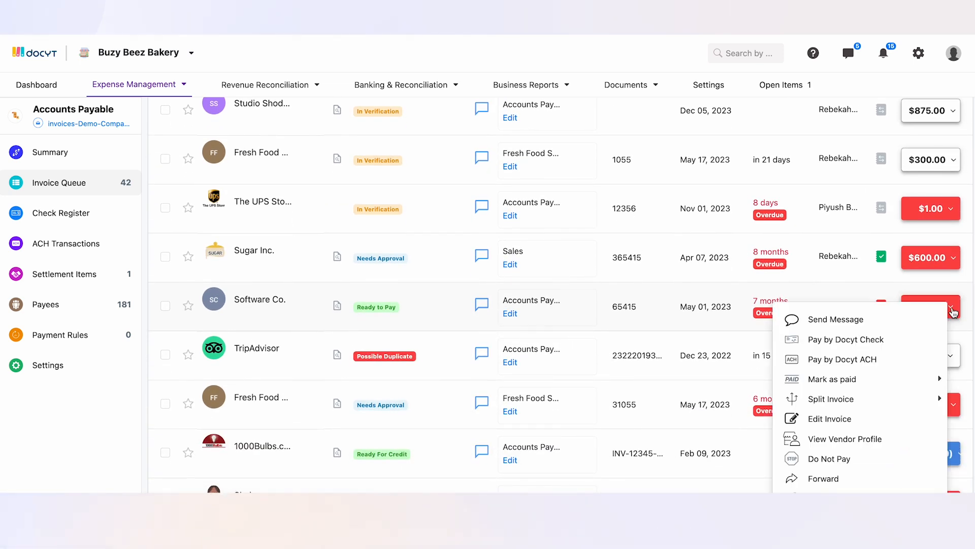
mouse_move(832, 404)
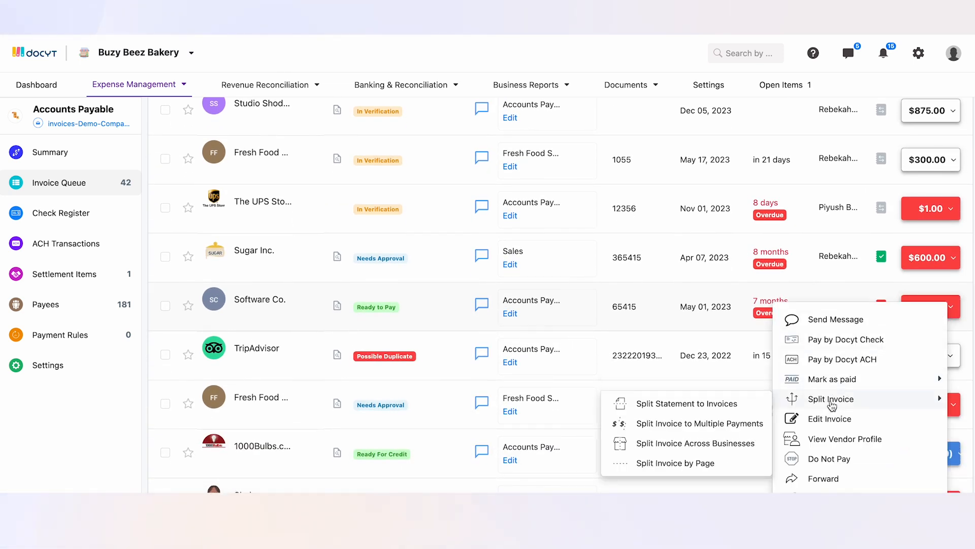
click(701, 423)
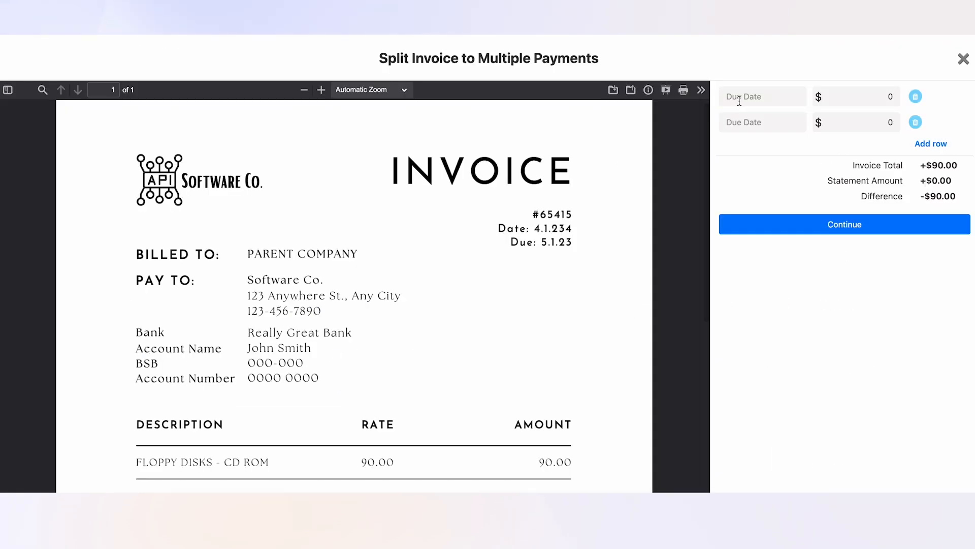
click(740, 100)
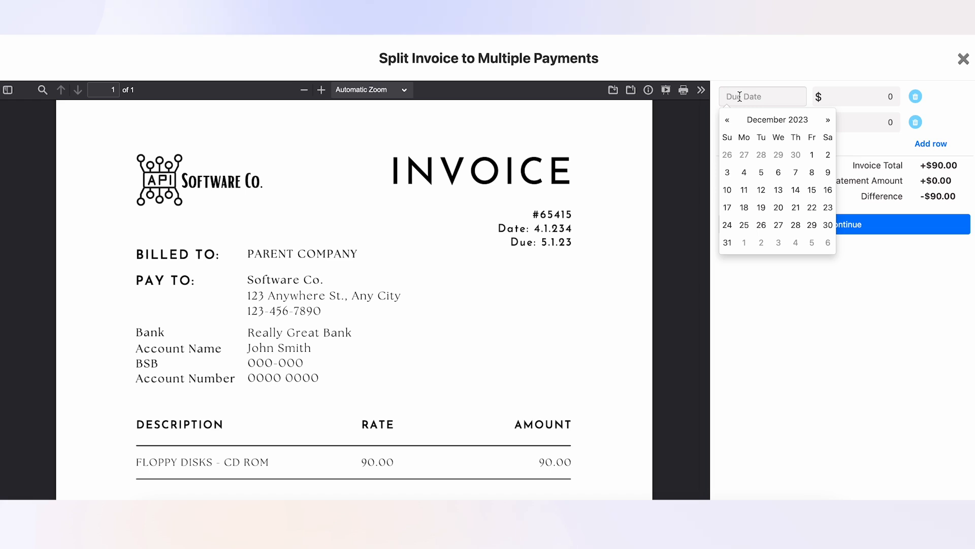
click(761, 174)
click(748, 123)
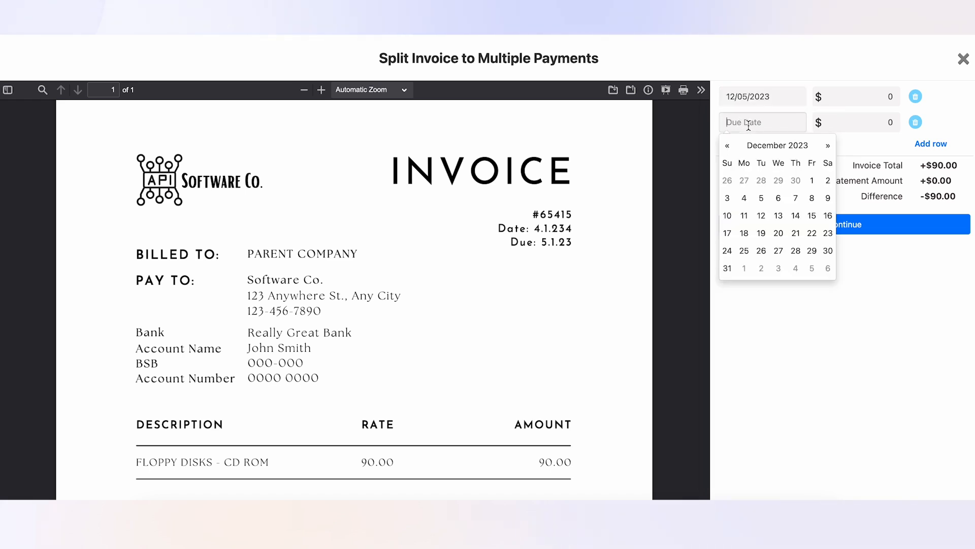
click(728, 216)
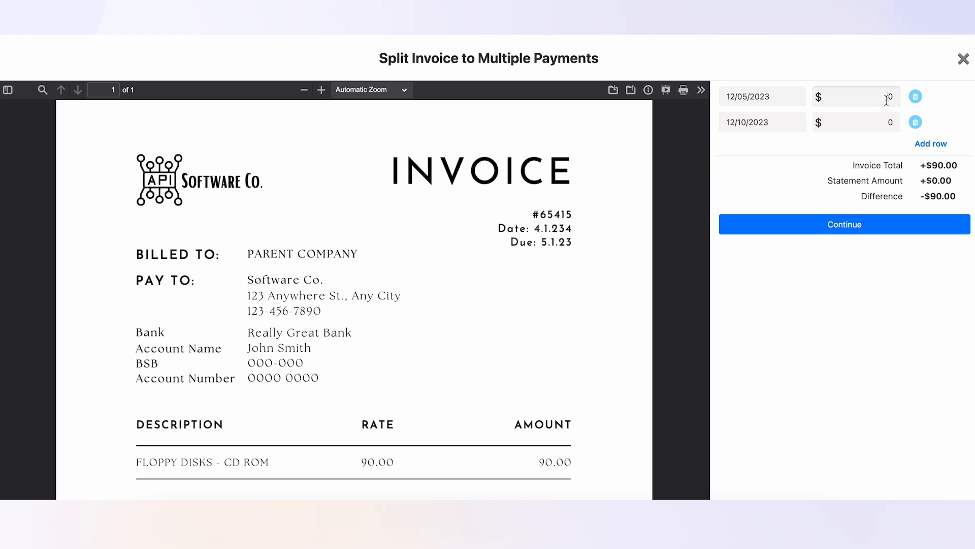
Step: Set the first payment to $50 and the second to $40, and submit the payment split
click(887, 101)
text(5)
click(891, 126)
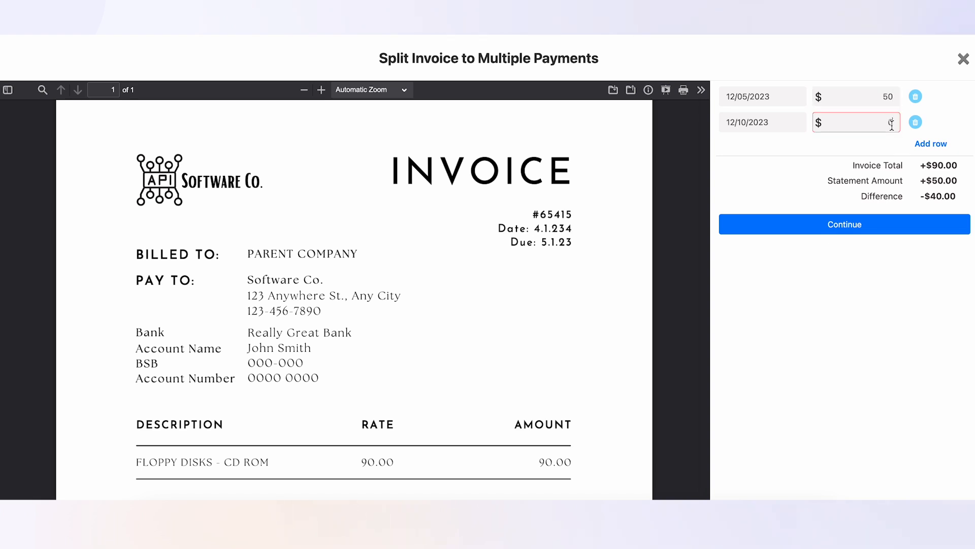
text(40)
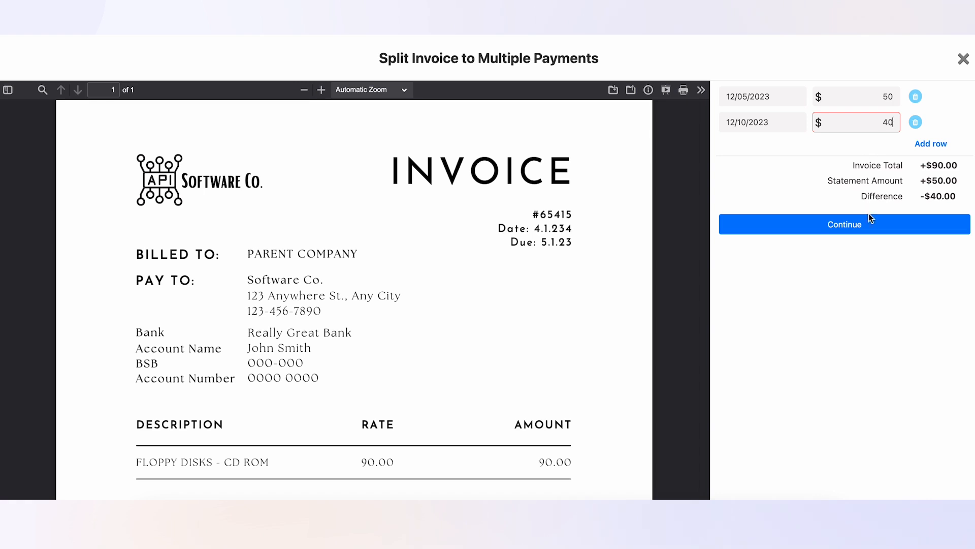
click(869, 229)
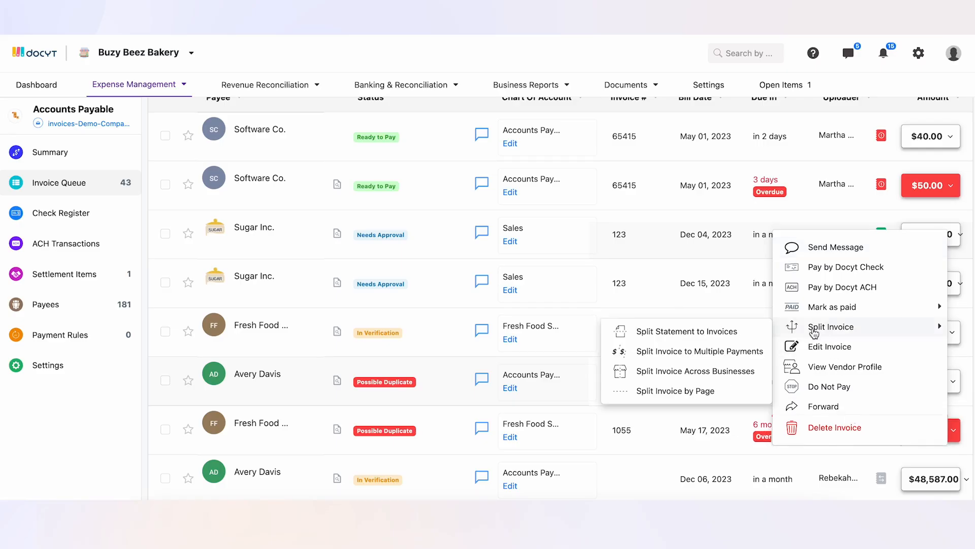
Step: Split the Dec 04, 2023 Sugar Inc. invoice across businesses, adding a second Buzy Beez Bakery line assigned to Accounts Payable - Docyt
click(717, 379)
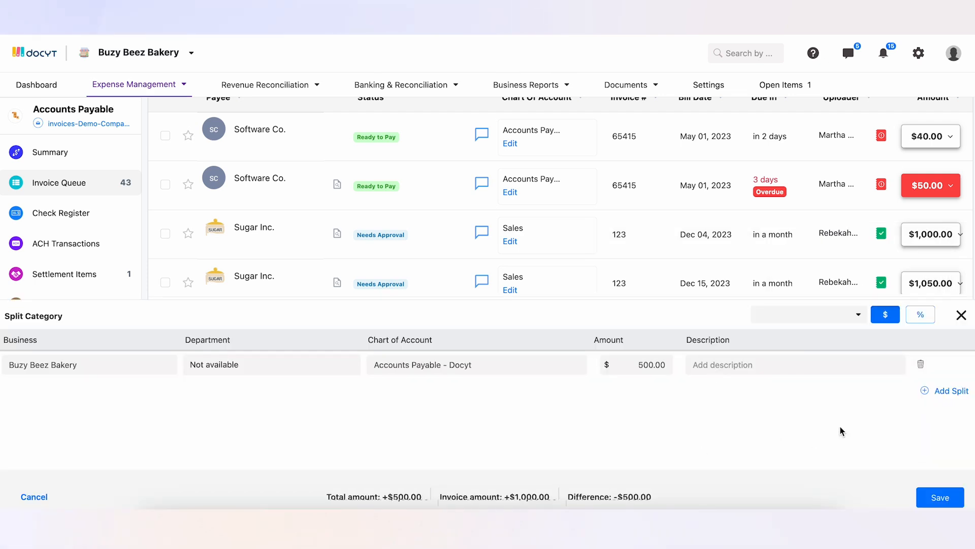
click(941, 397)
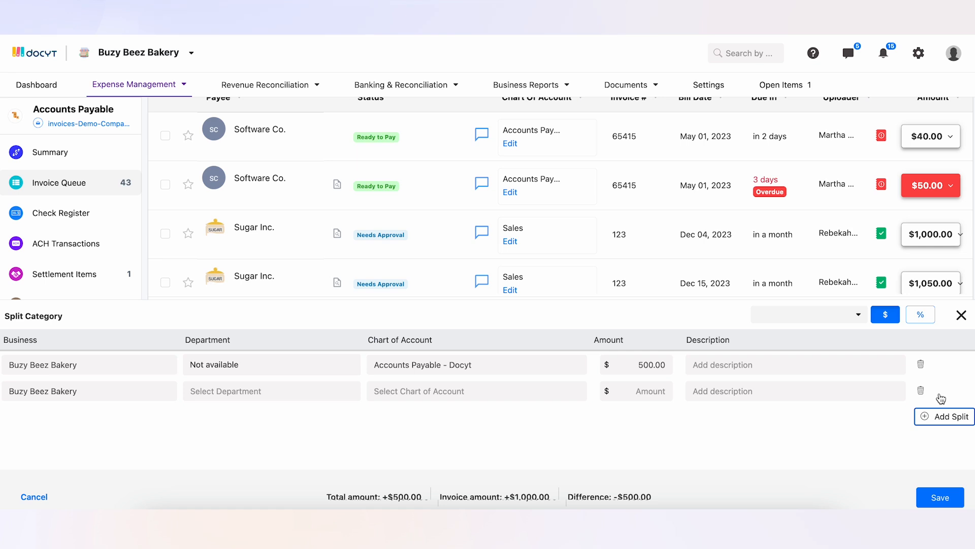
click(920, 320)
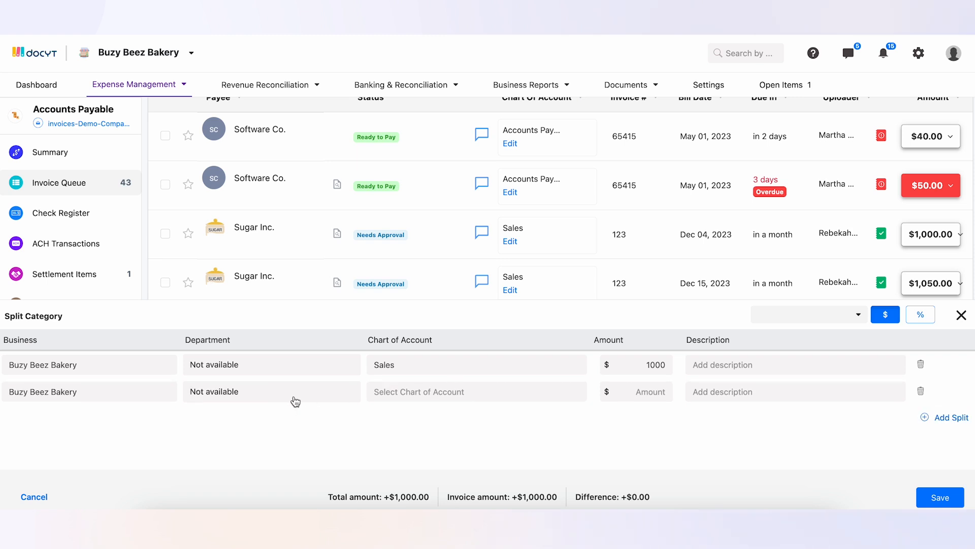
click(409, 397)
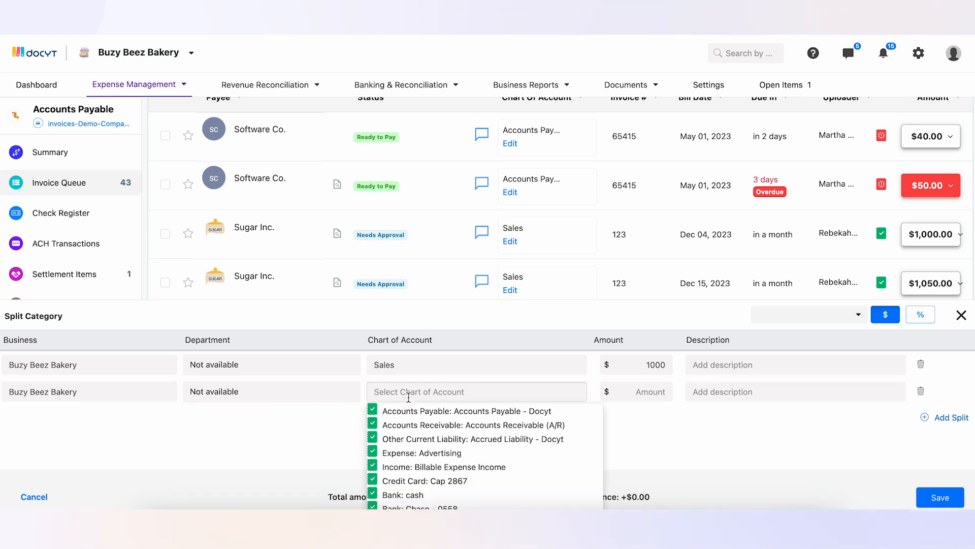
click(437, 410)
Step: Set the Sales and Accounts Payable - Docyt split lines to $500 each and save the category split
click(674, 371)
text(500)
click(655, 394)
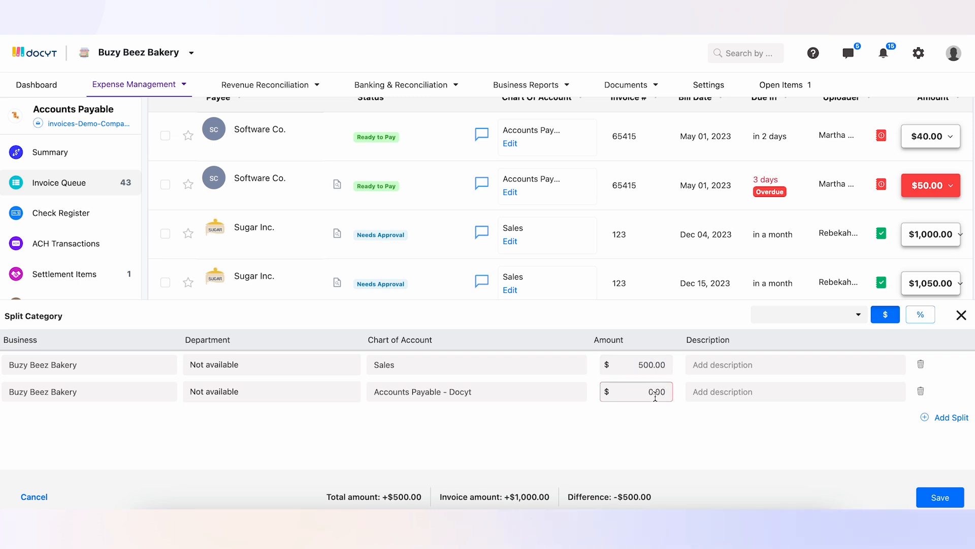
double_click(658, 393)
text(500)
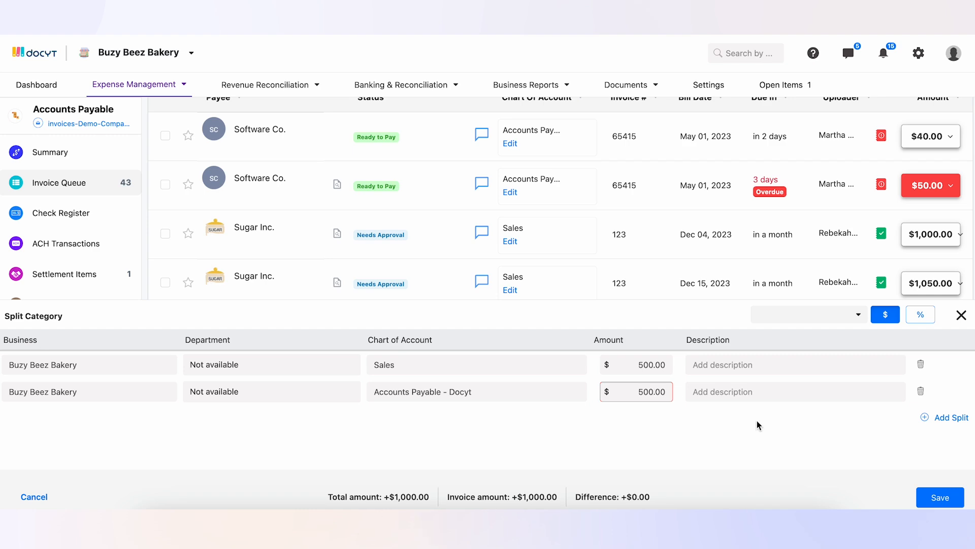
click(940, 498)
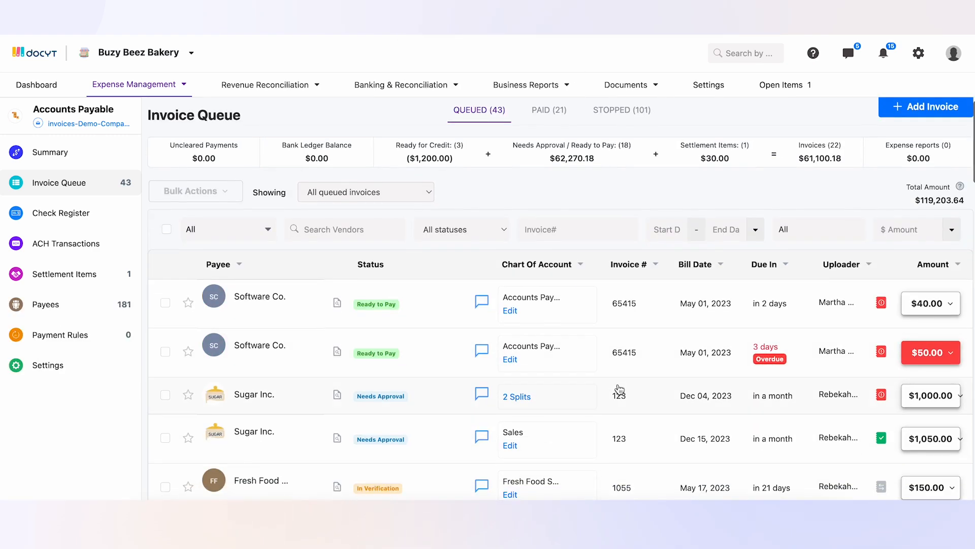
Step: Split the In Verification $90 Software Co. invoice by page, adding a split below the first page and below the second
scroll(618, 390, down, 3)
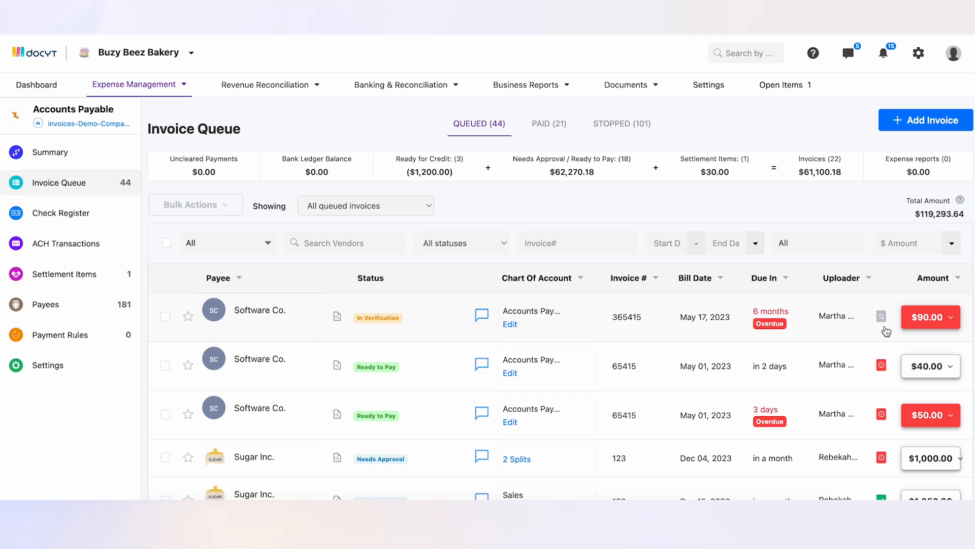
click(951, 317)
mouse_move(841, 376)
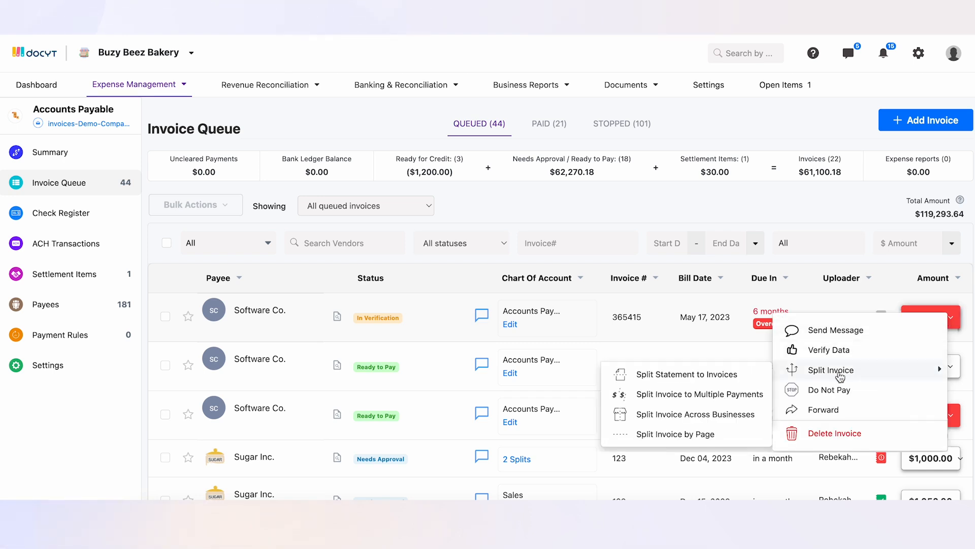
click(679, 441)
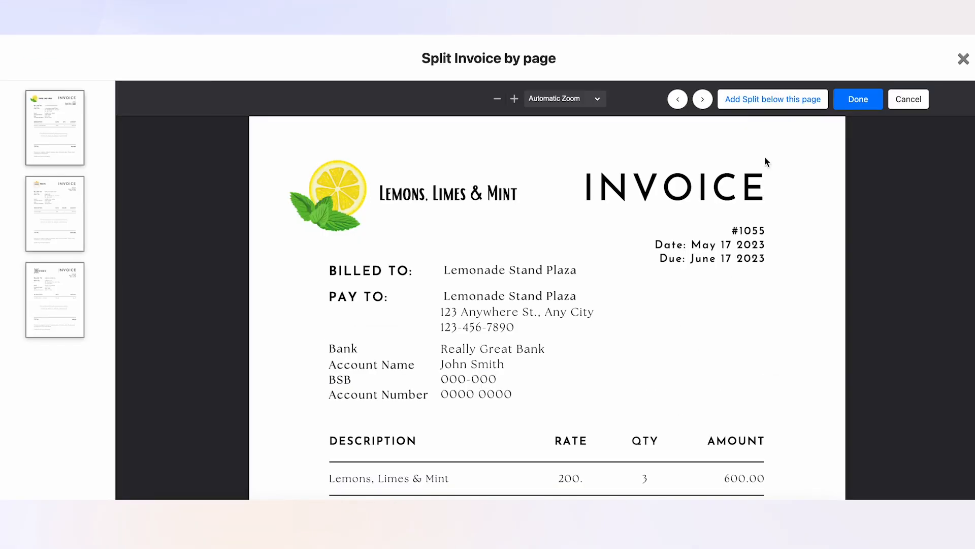
click(775, 101)
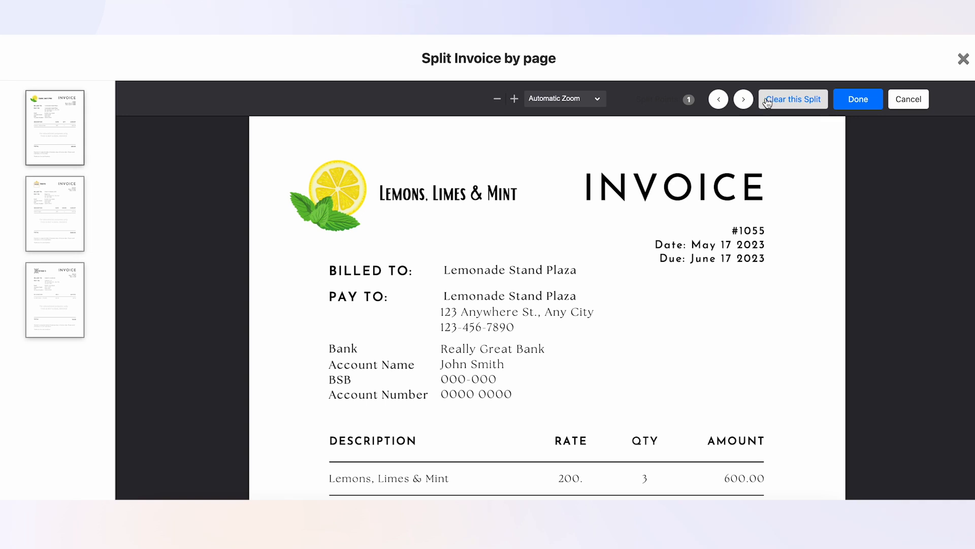
click(745, 101)
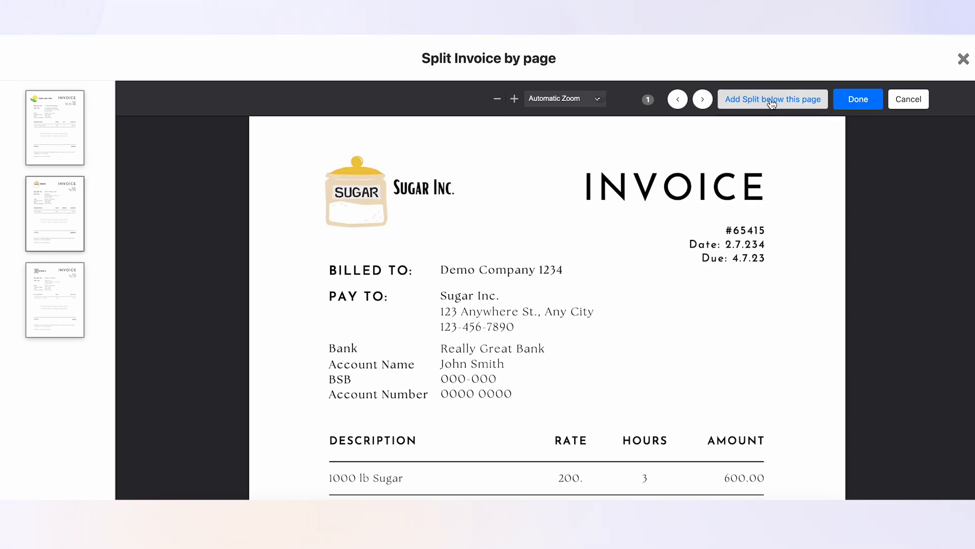
click(772, 102)
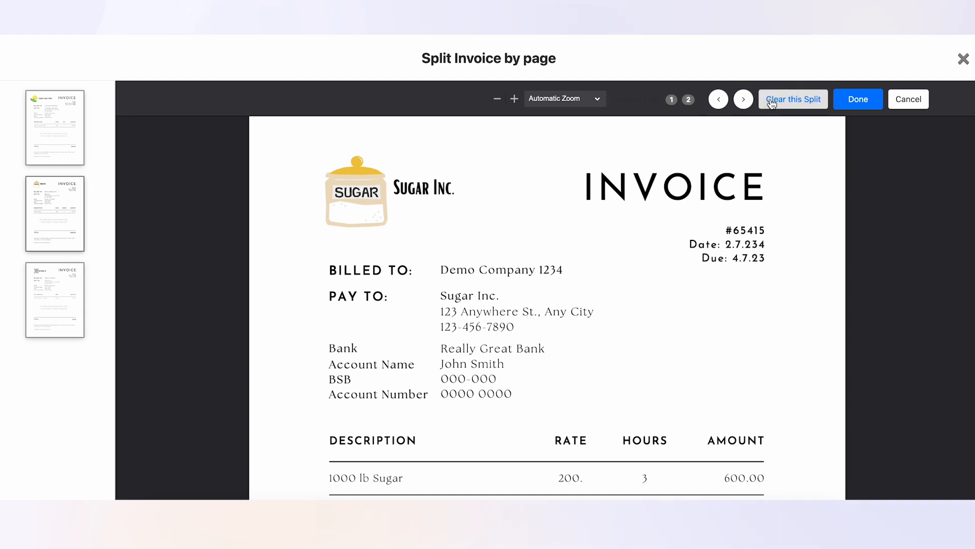
click(848, 104)
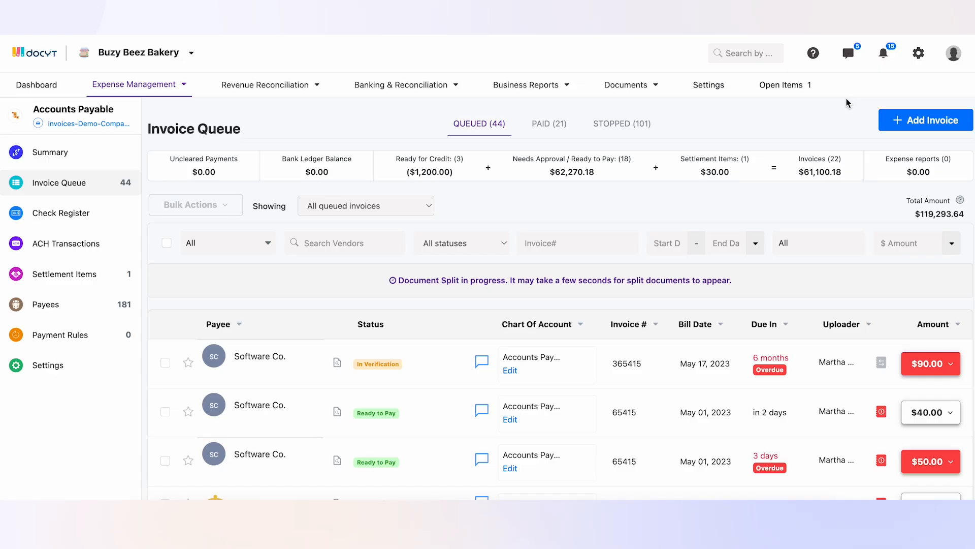